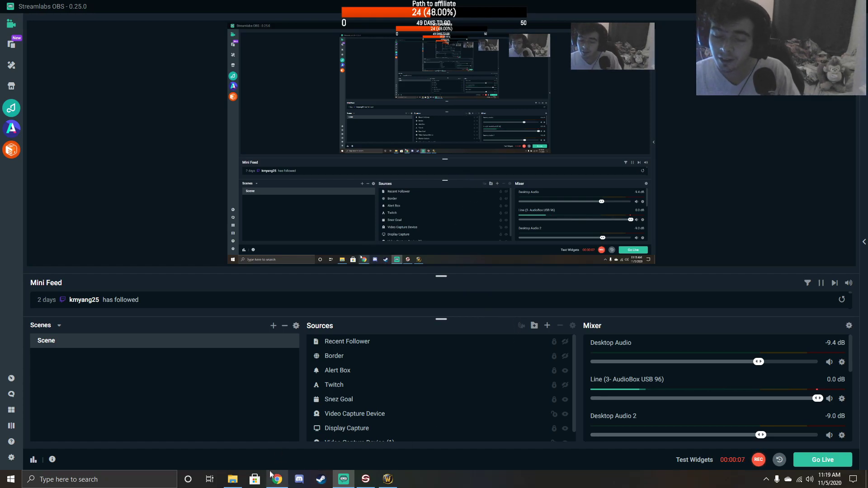
Step: Bring the Chrome window with the Tom's Hardware Utechsmart Venus thread in front of Streamlabs OBS
mouse_move(275, 479)
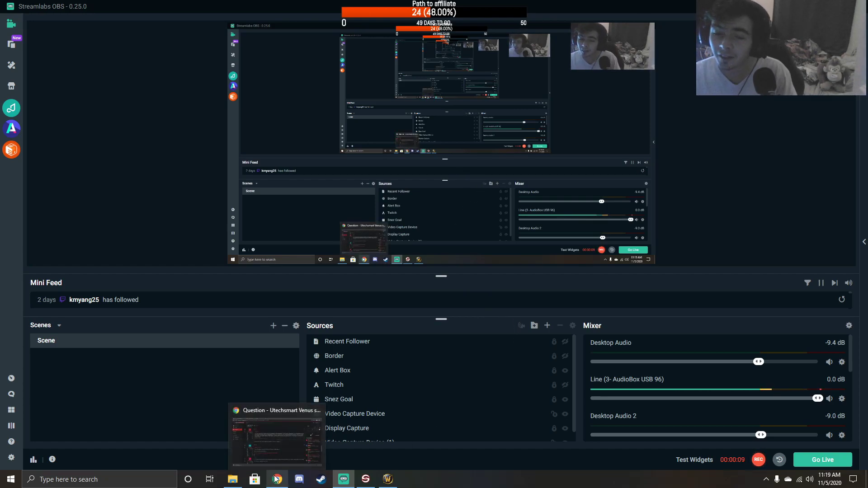
left_click(285, 443)
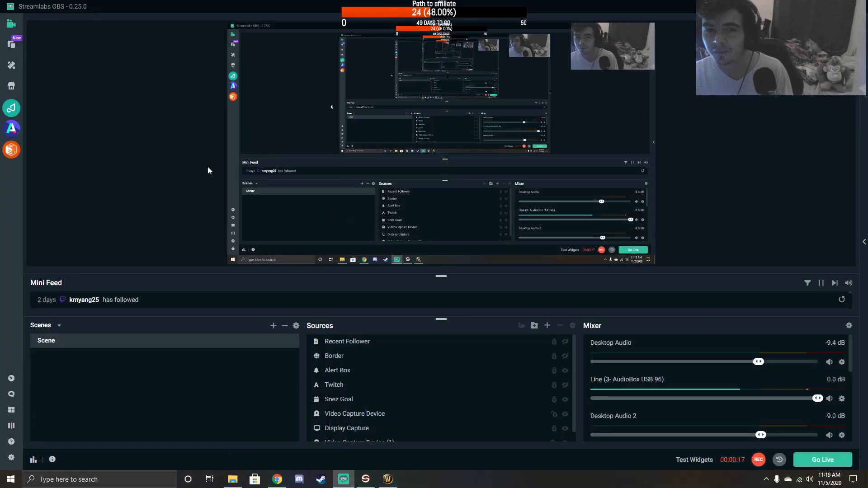
left_click(278, 481)
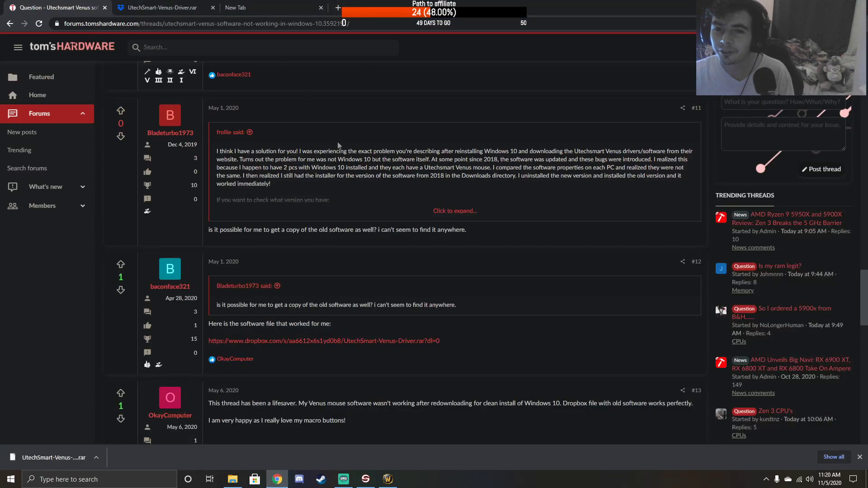
Step: In a new tab, search Google for 'utech mmo mouse driver' and browse the UtechSmart download result
left_click(338, 8)
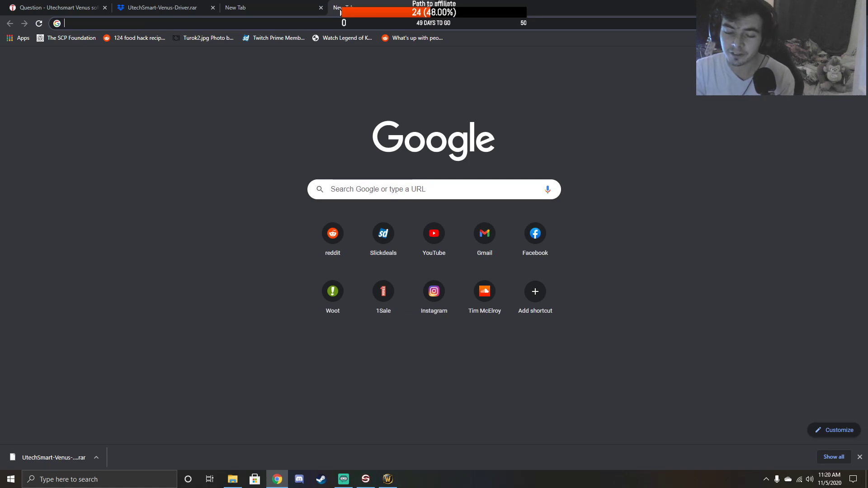
type("dr")
key("BackSpace")
key("BackSpace")
key("BackSpace")
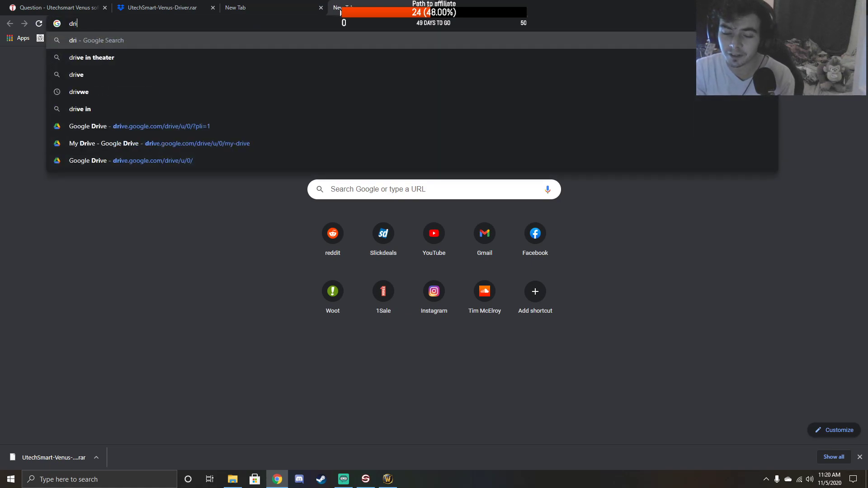
type("utech")
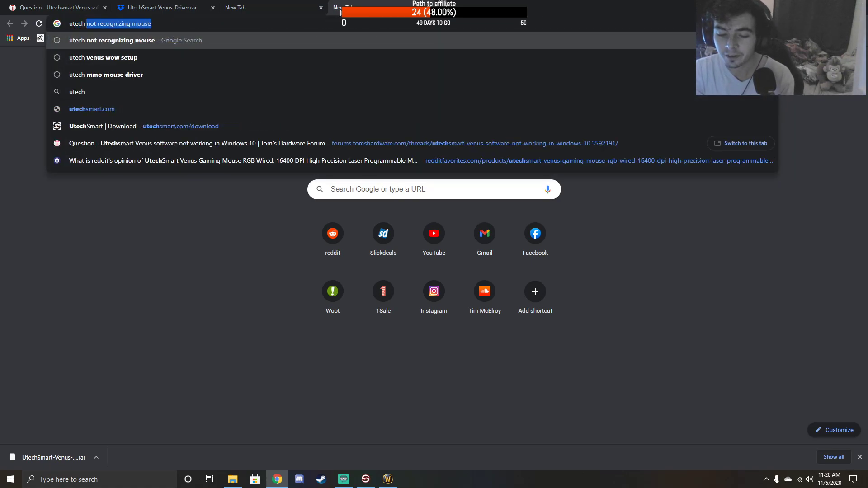
type(" mmo mouse driver")
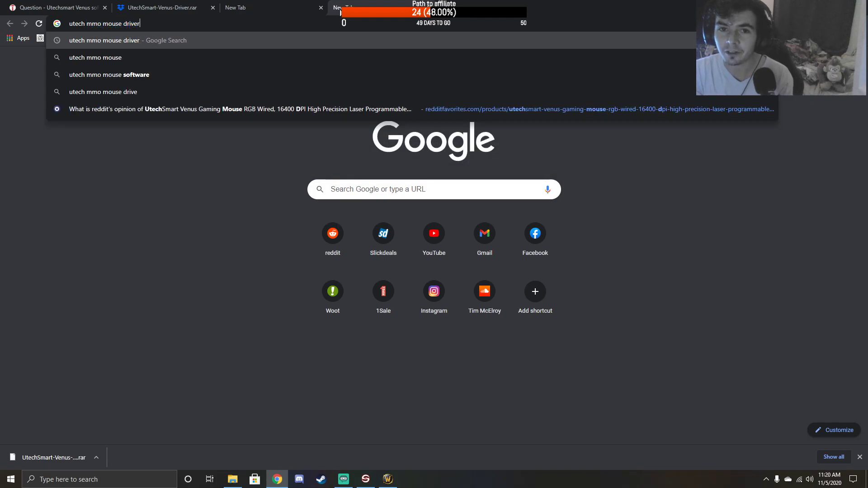
key("Return")
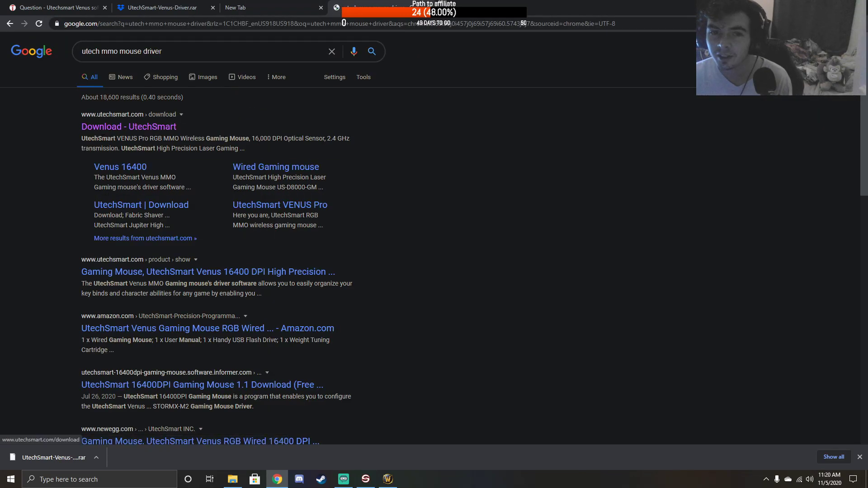
left_click(130, 131)
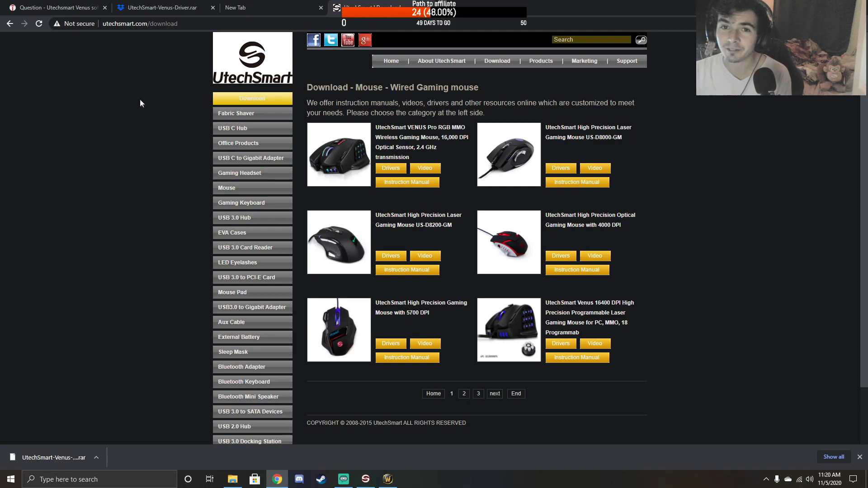
left_click(9, 24)
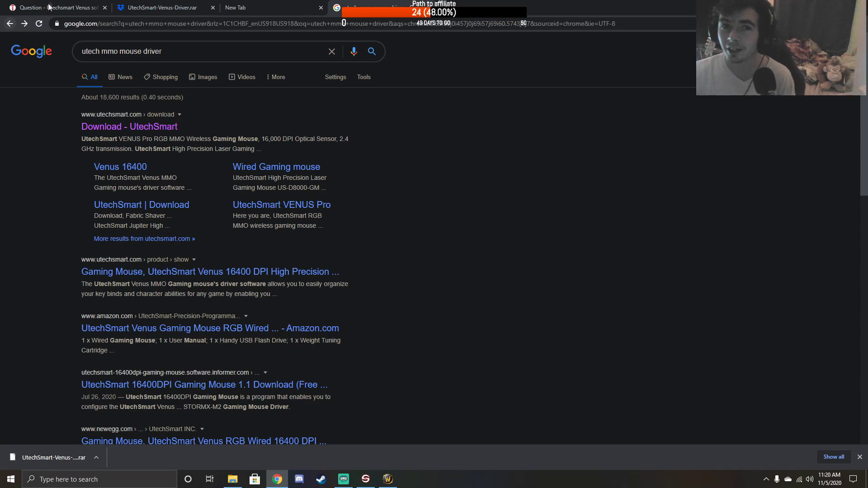
Step: Refine the Google search to 'utech mmo mouse driver not working'
left_click(85, 9)
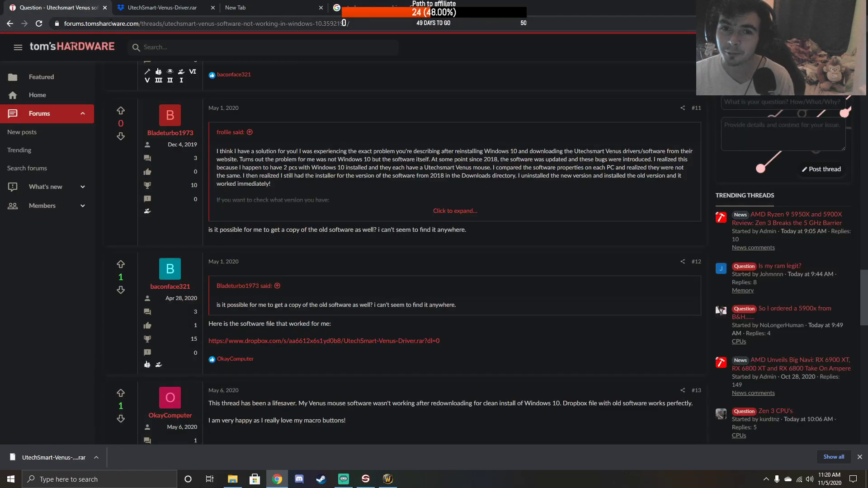
left_click(391, 9)
left_click(241, 48)
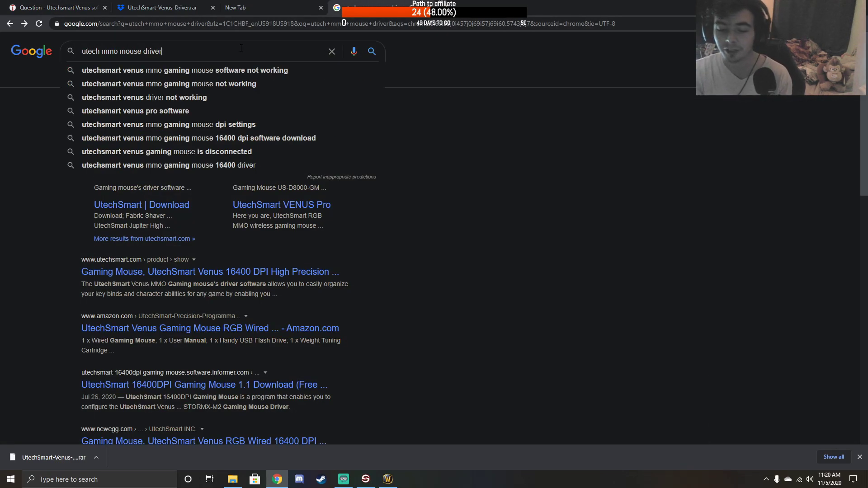
type("not working")
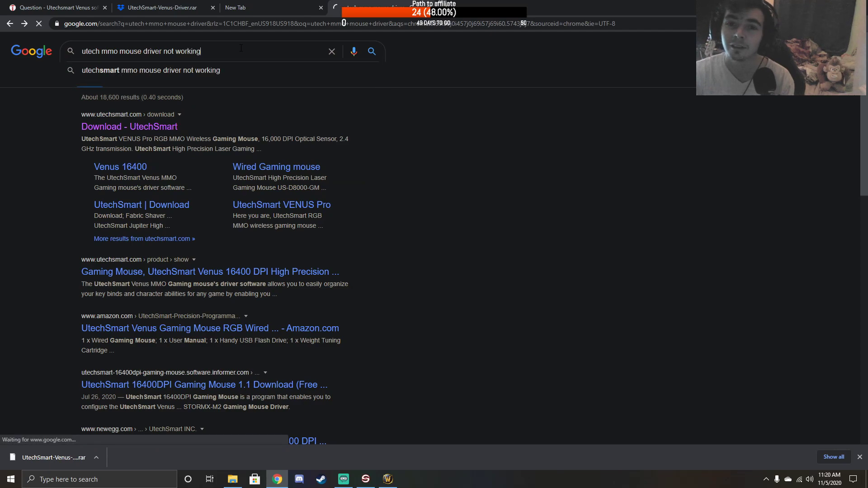
key("Return")
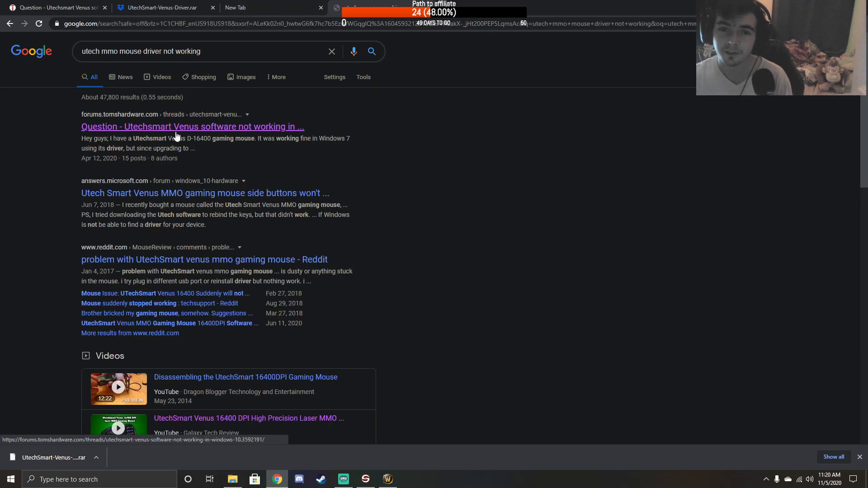
Step: Open the Tom's Hardware Venus thread and scroll to the reply with the Dropbox driver link
left_click(133, 127)
scroll(279, 238, "down", 1)
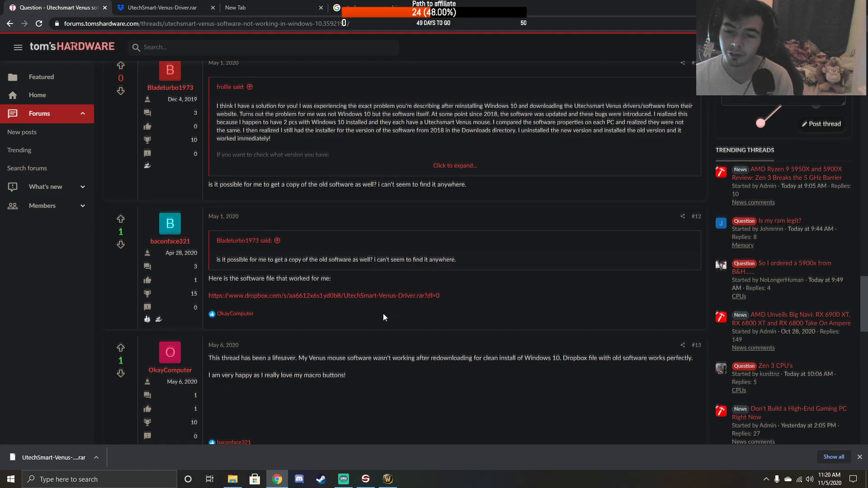
scroll(380, 320, "down", 2)
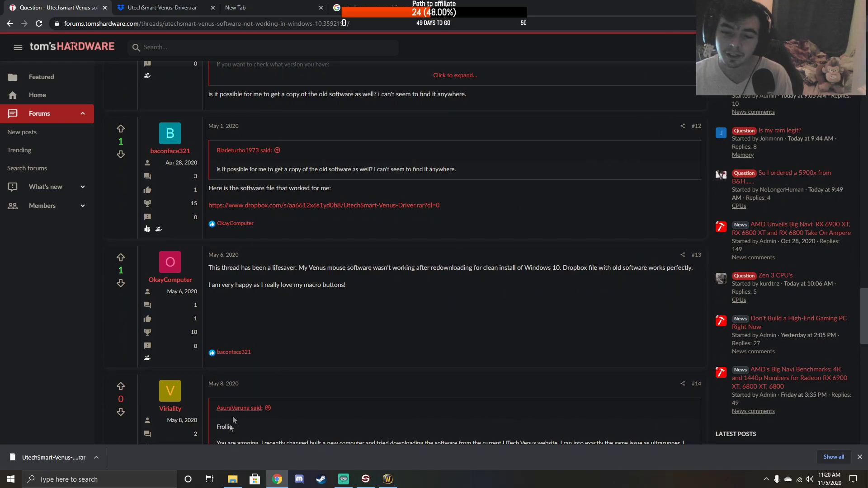
mouse_move(229, 482)
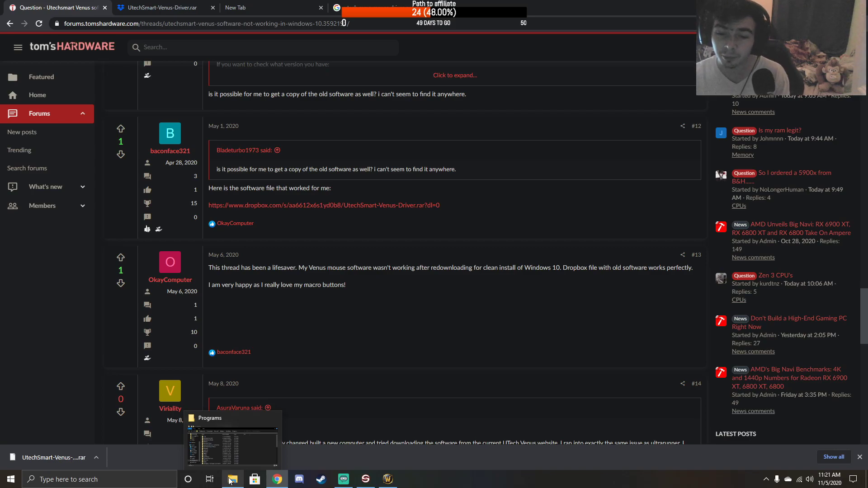
Step: Close the Programs folder window and open a fresh File Explorer at Downloads
left_click(234, 450)
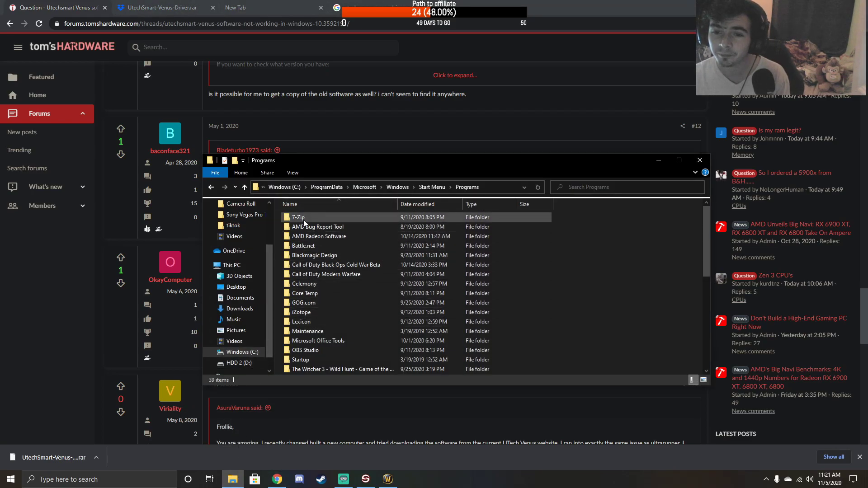
left_click(701, 160)
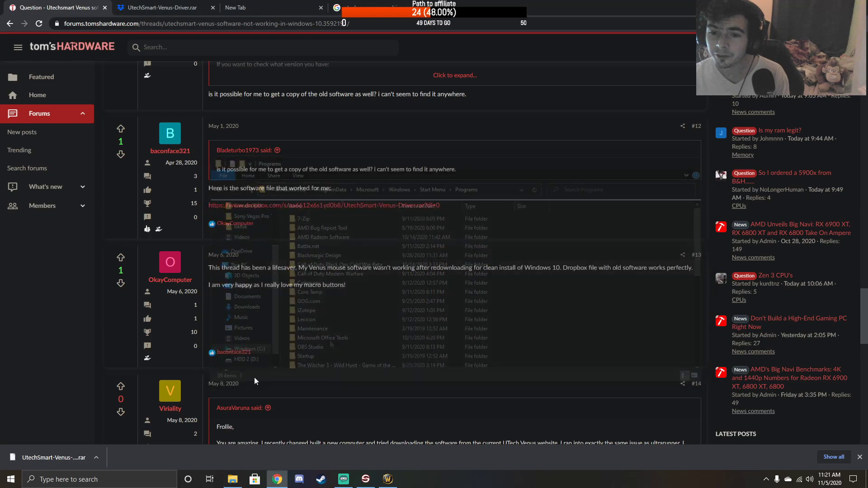
left_click(233, 479)
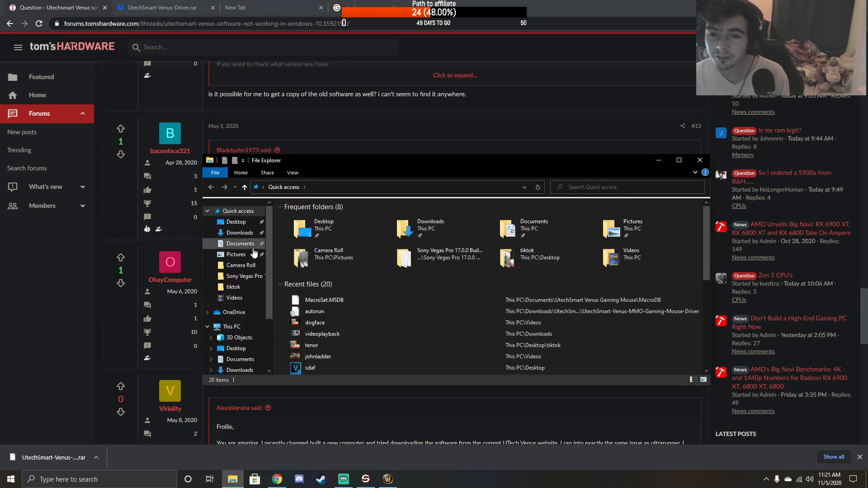
left_click(240, 372)
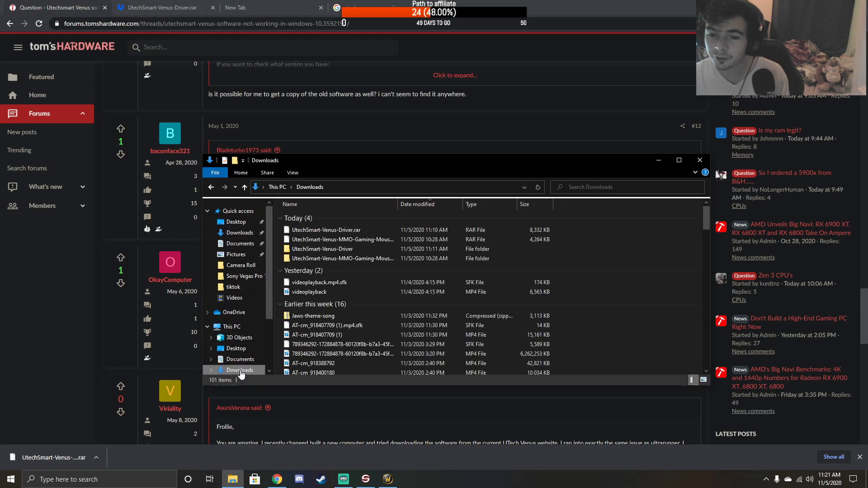
Step: Open the extracted UtechSmart-Venus-Driver folder to list AUTORUN, GdiPlus.dll and setup
right_click(356, 237)
mouse_move(389, 272)
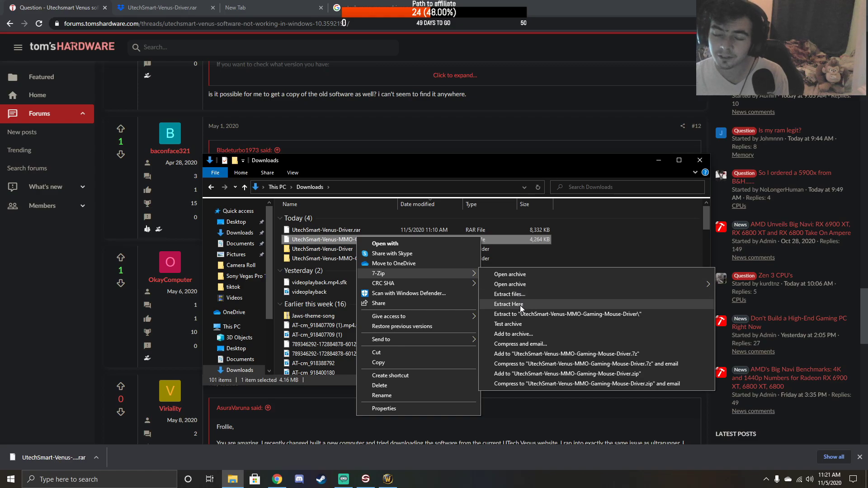
left_click(400, 165)
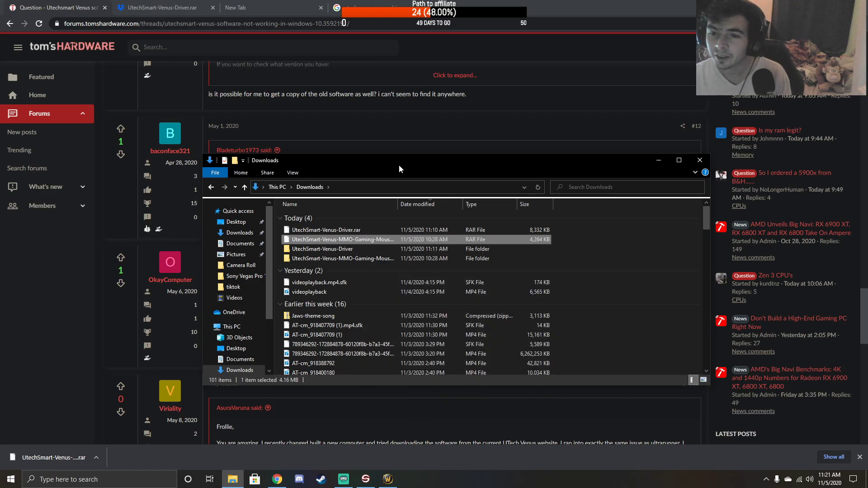
double_click(329, 248)
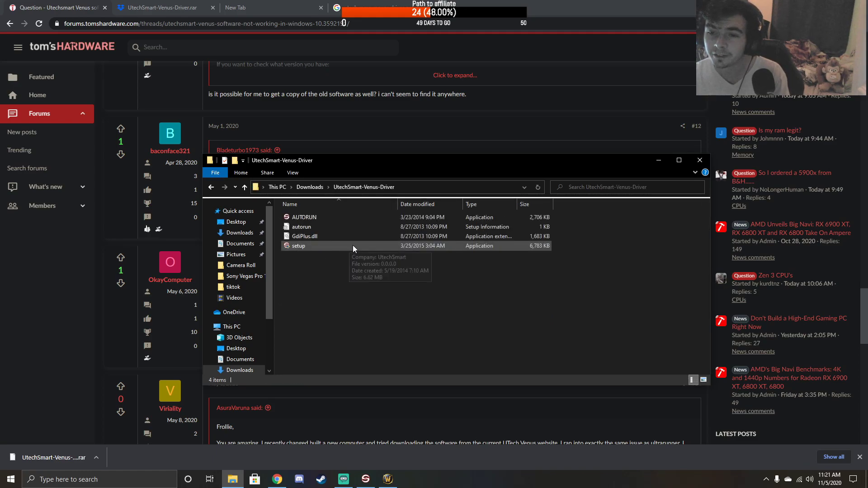
right_click(306, 248)
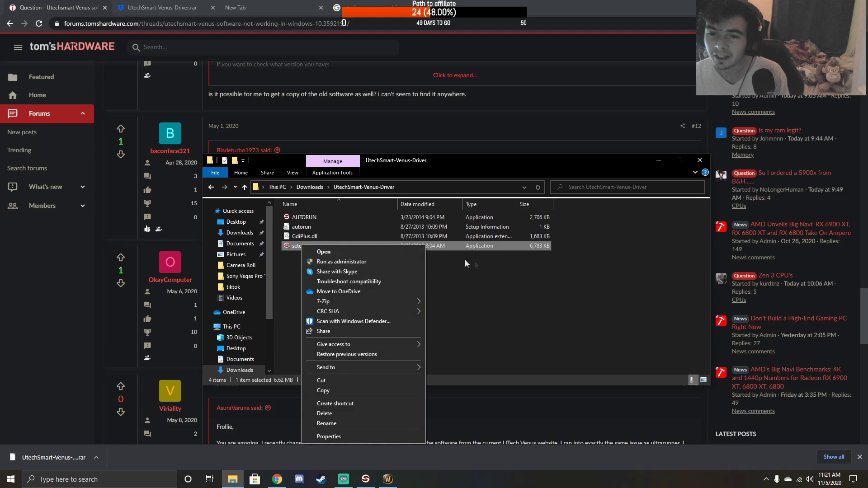
left_click(501, 298)
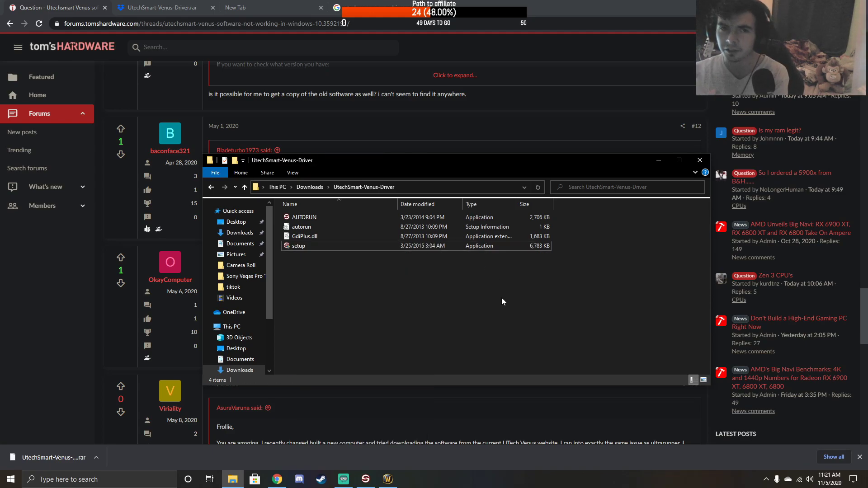
Step: Close Explorer and launch the UtechSmart Venus Gaming Mouse app via a 'utech' Start search
left_click(705, 162)
left_click(766, 480)
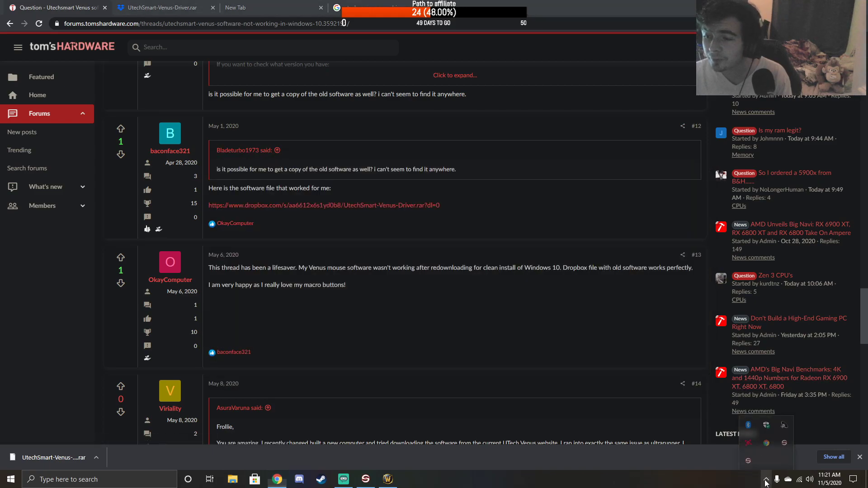
left_click(749, 462)
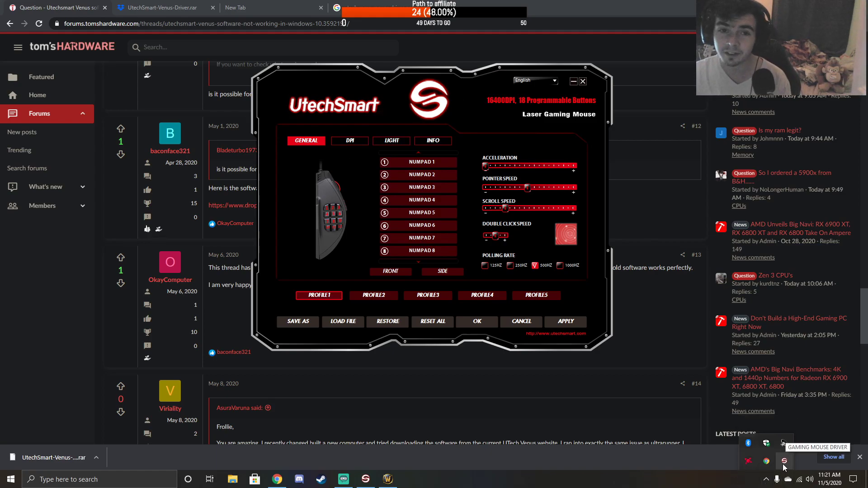
left_click(99, 480)
type("utech")
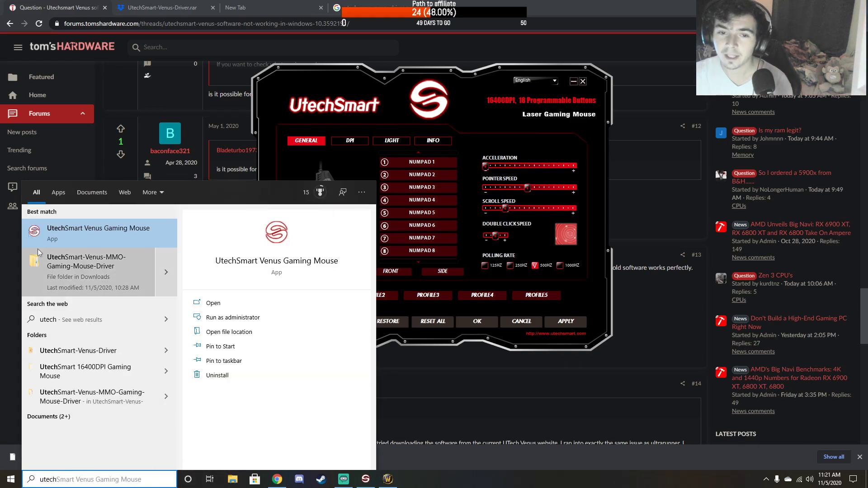
left_click(91, 238)
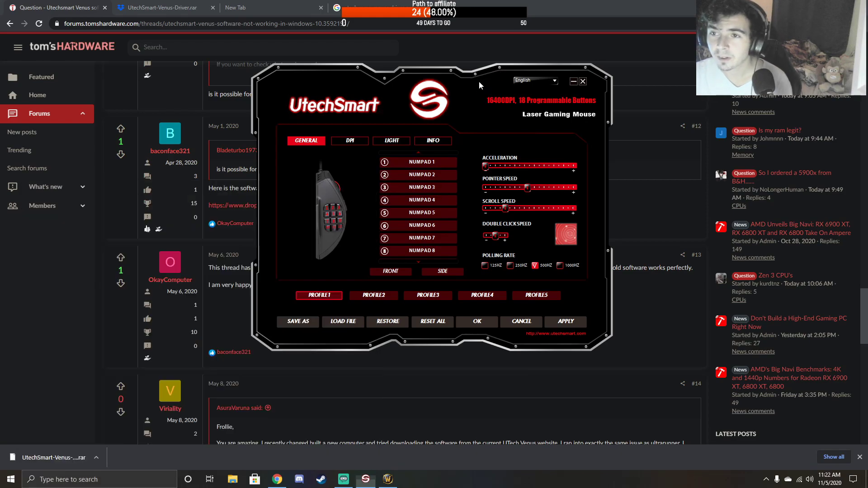
left_click(350, 140)
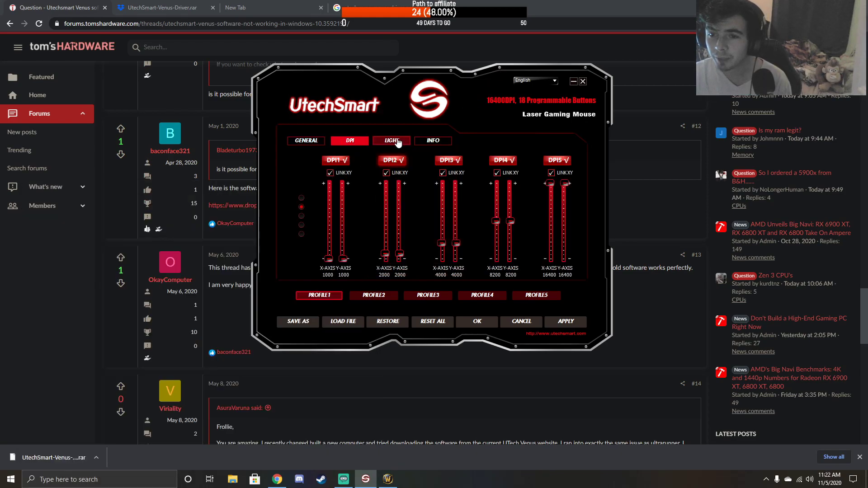
left_click(392, 140)
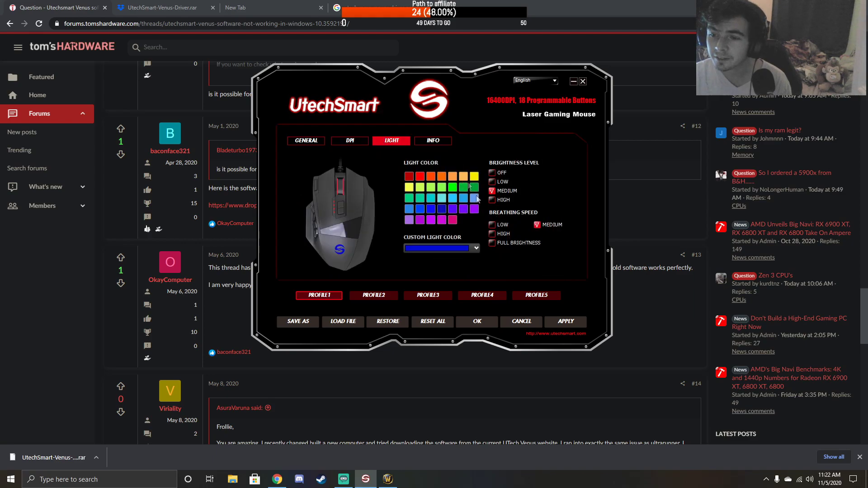
left_click(447, 144)
left_click(302, 144)
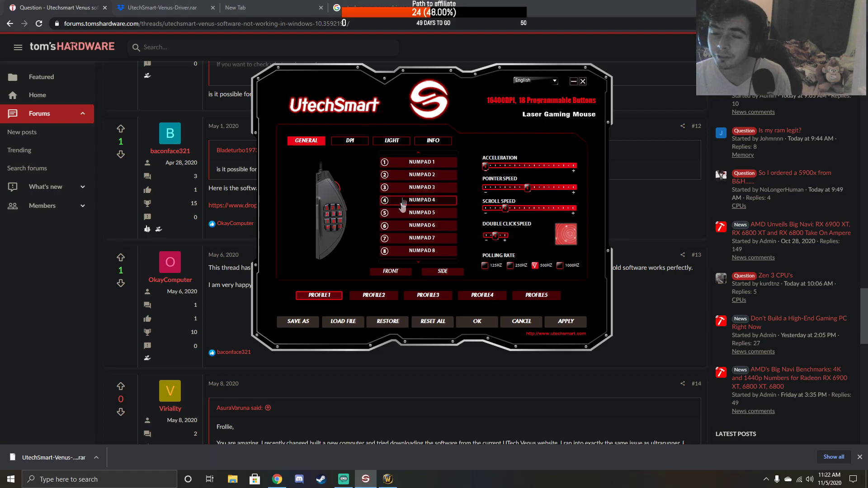
scroll(401, 229, "down", 4)
Step: Map button 1 to the single key Numpad 1, apply it, and switch to World of Warcraft
scroll(402, 224, "up", 4)
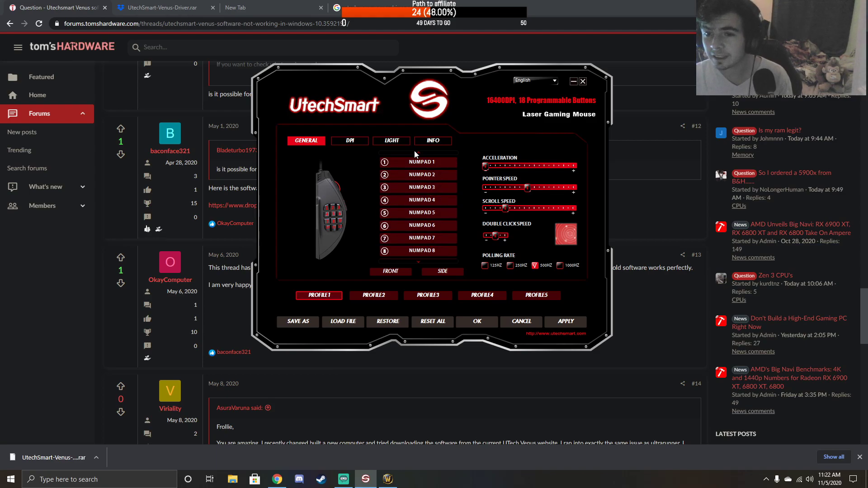
left_click(430, 166)
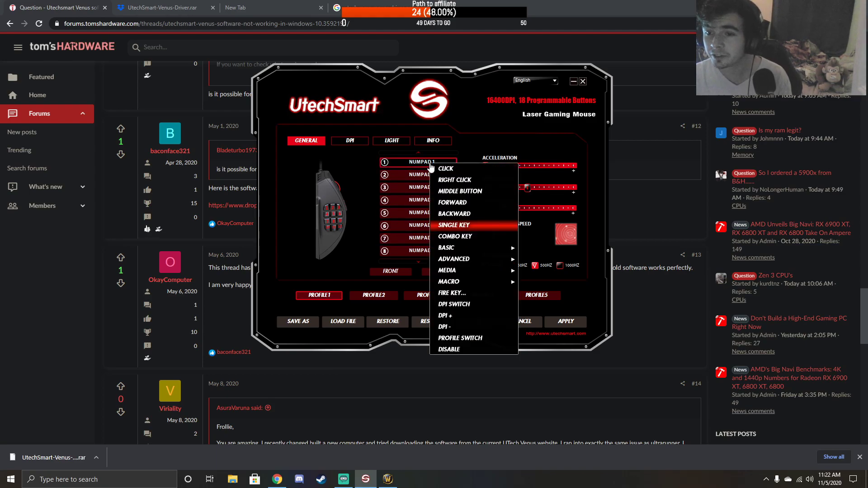
left_click(471, 224)
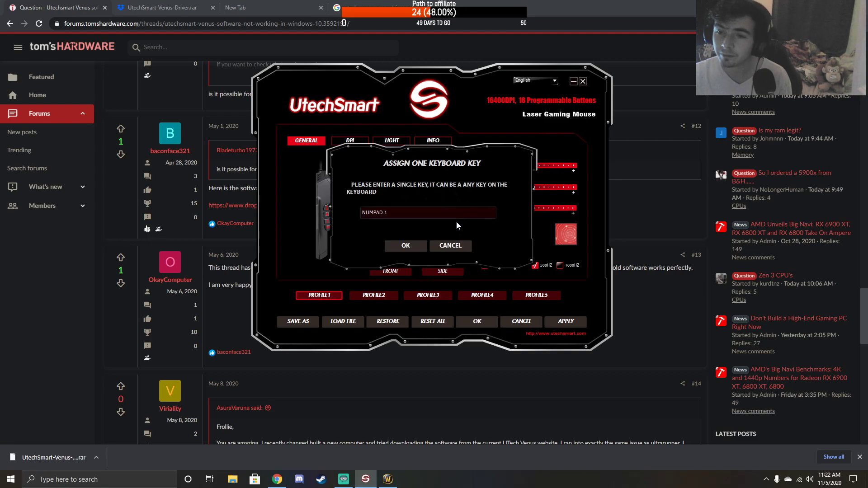
left_click(404, 245)
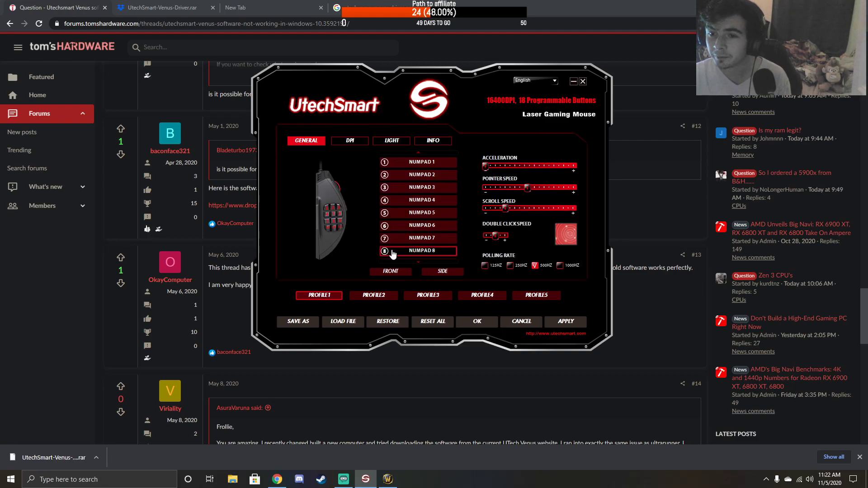
left_click(571, 326)
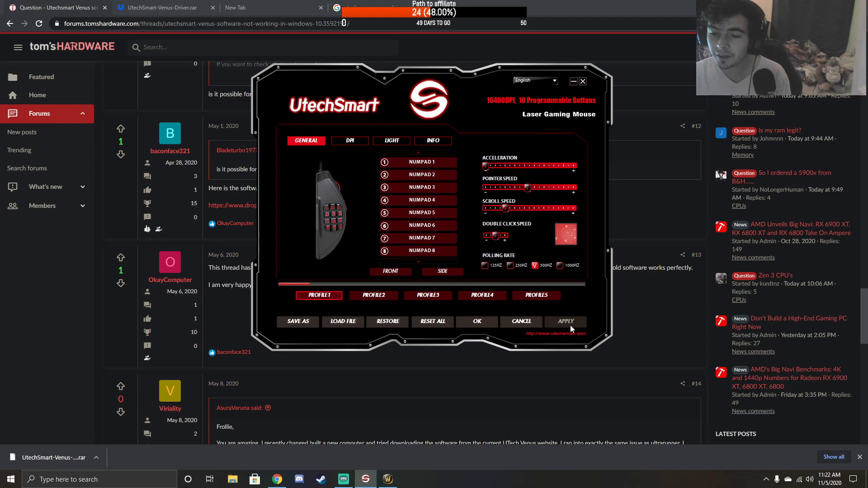
left_click(388, 479)
Step: Check the MultiActionBar bindings for BottomLeft buttons 1–10 on Num Pad 1–0, then trigger Num Pad 2
key("Escape")
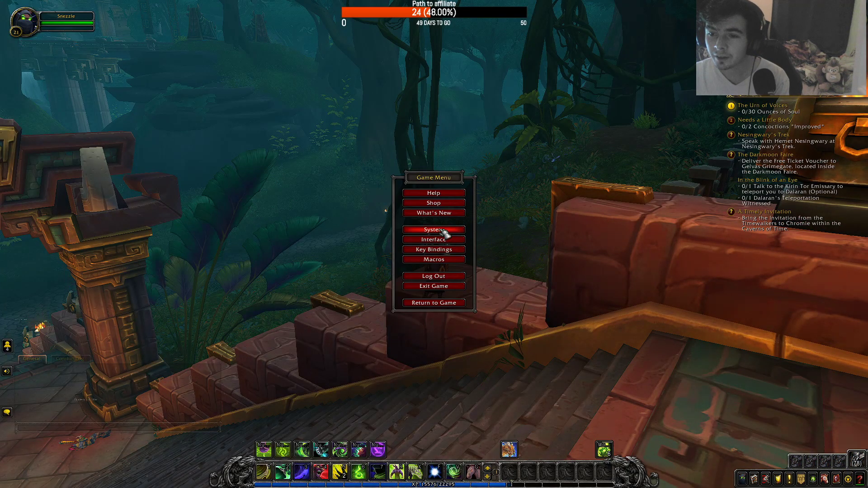
key("Escape")
key("Escape")
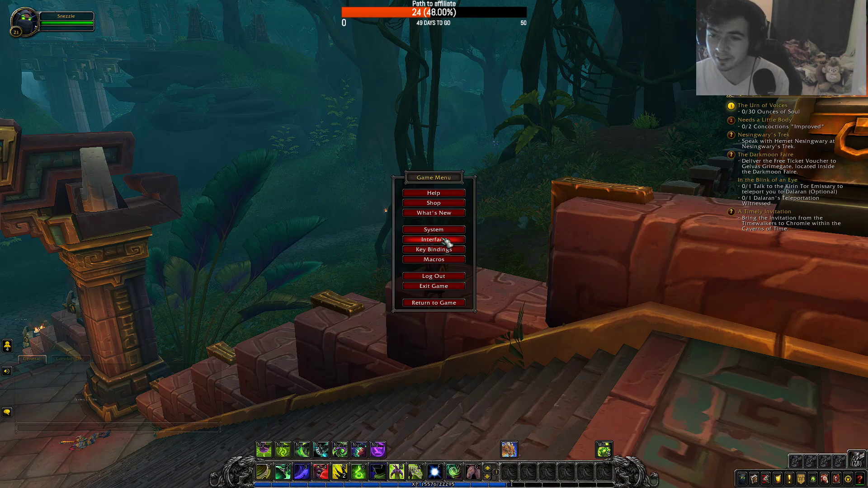
left_click(446, 250)
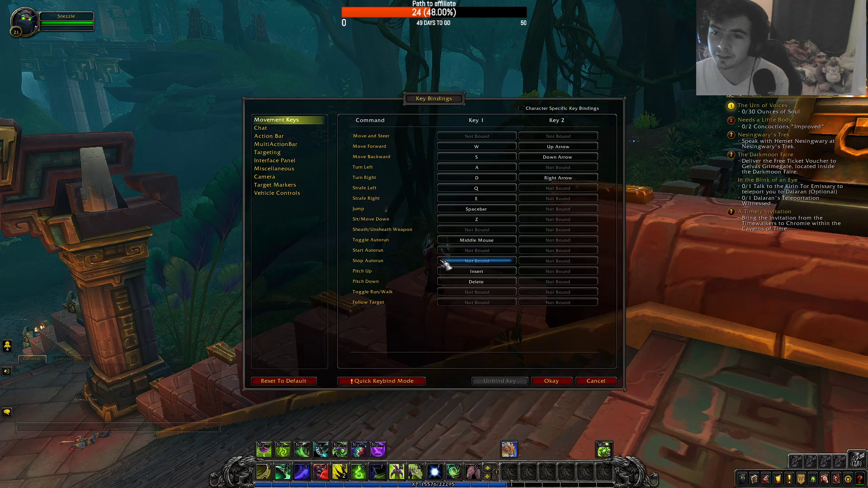
left_click(280, 144)
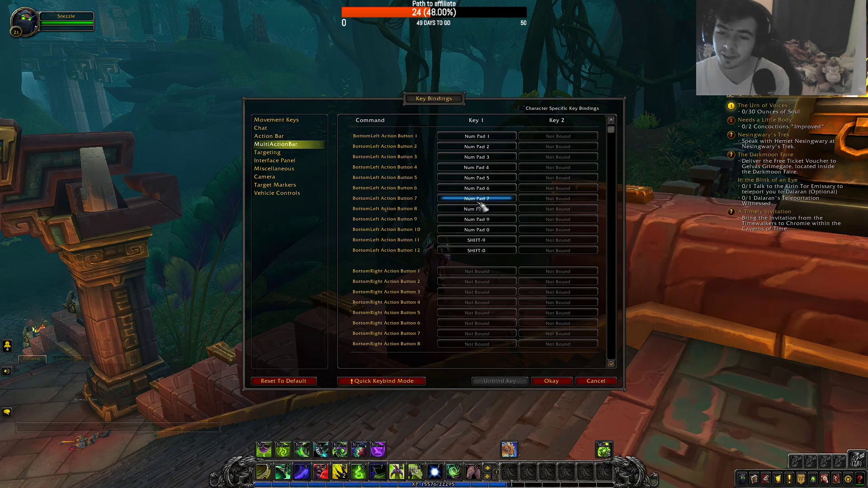
key("Escape")
key("Escape")
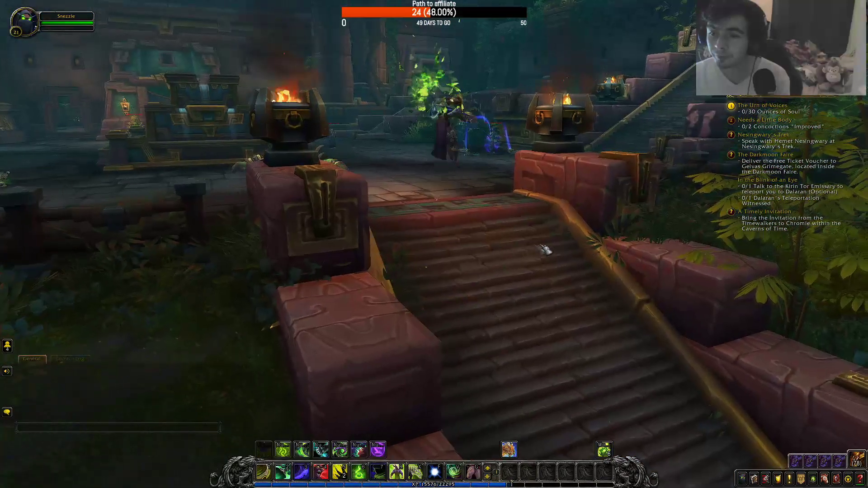
key("KP_2")
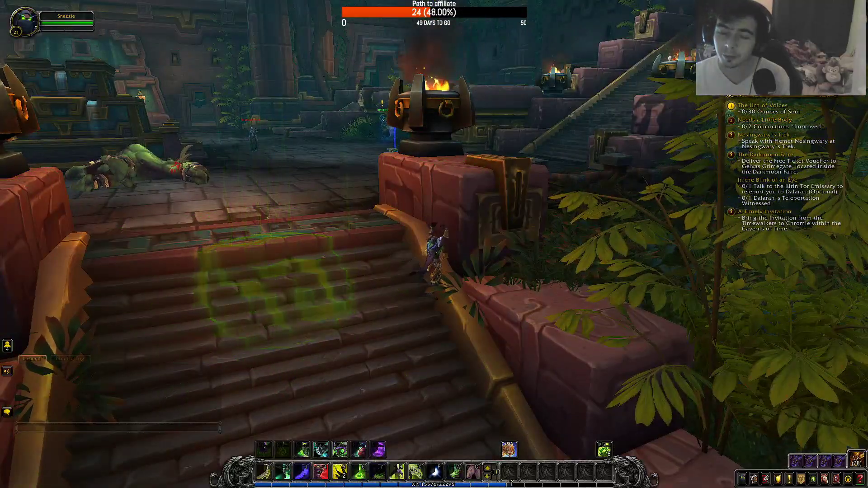